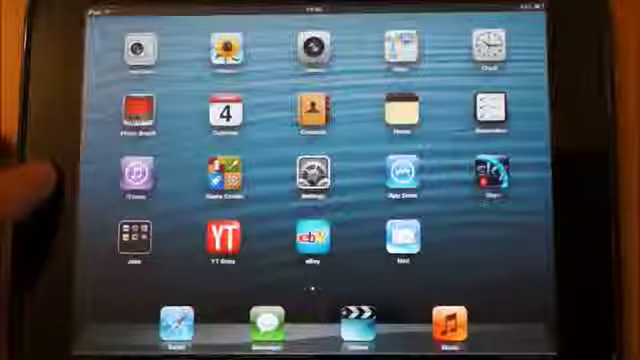
# - Bring up the recent apps bar, then dismiss it to return to the home screen
pyautogui.doubleClick(48, 178)
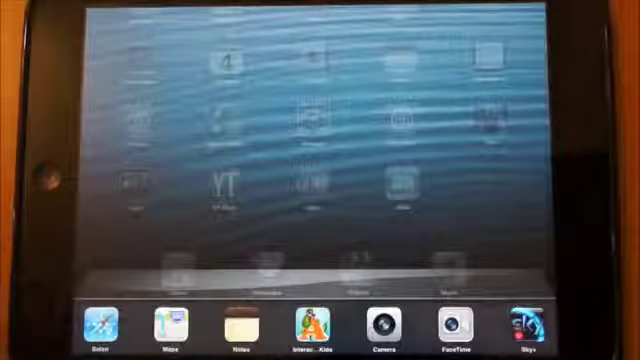
pyautogui.click(48, 178)
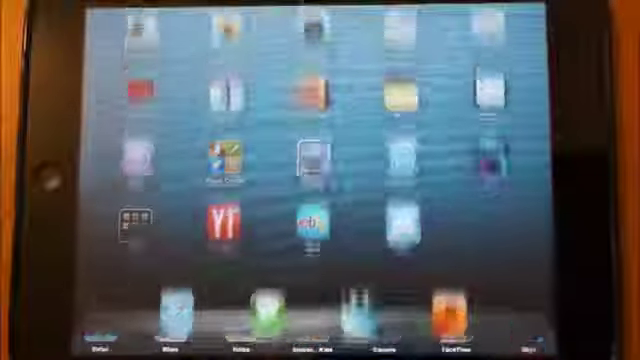